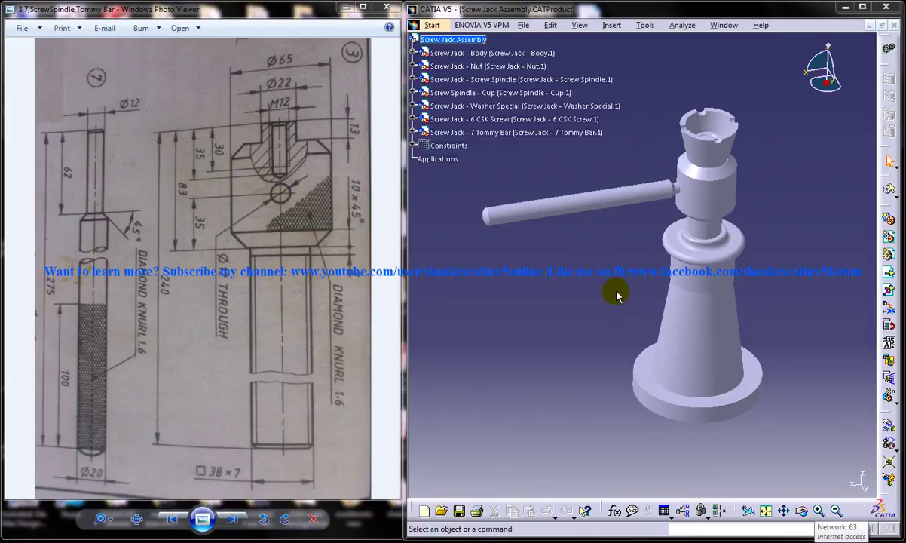
# Orbit and pan the screw jack assembly to inspect it.
pyautogui.moveTo(771, 319); pyautogui.dragTo(750, 306, button='middle')
pyautogui.moveTo(693, 303); pyautogui.dragTo(651, 328, button='middle')
pyautogui.moveTo(732, 364)
pyautogui.mouseDown(button='middle')
pyautogui.moveTo(678, 481)
pyautogui.moveTo(578, 354)
pyautogui.moveTo(571, 371)
pyautogui.moveTo(724, 361)
pyautogui.mouseUp(button='middle')
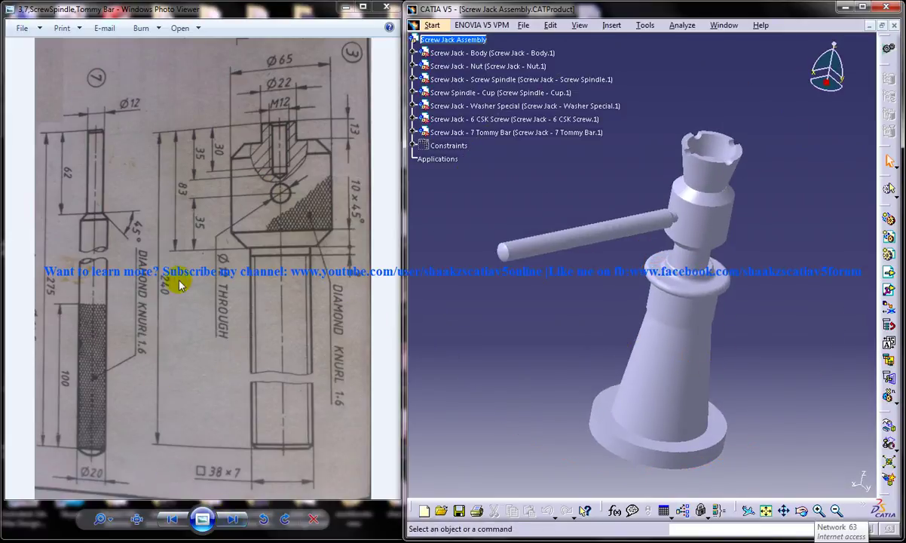
# Browse the Photo Viewer reference drawings back to the screw spindle, then open the Window menu.
pyautogui.click(235, 519)
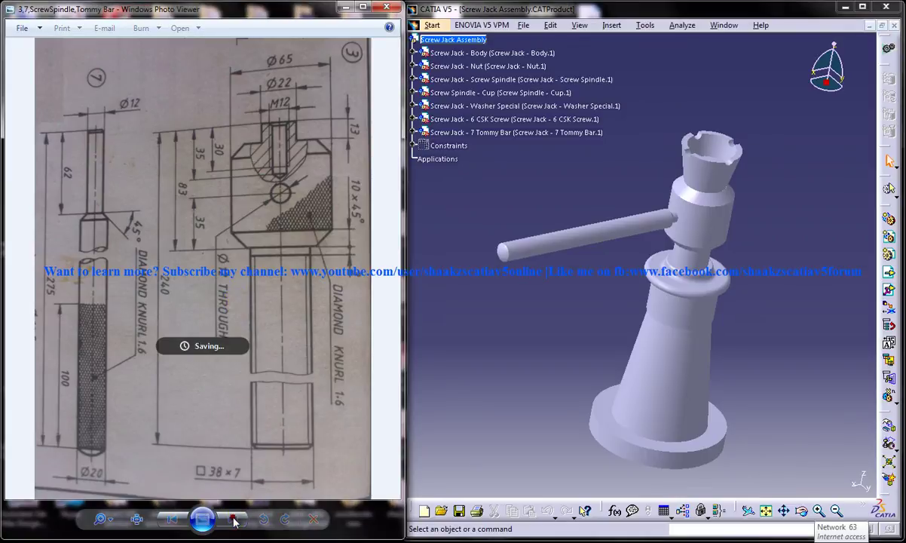
pyautogui.click(234, 520)
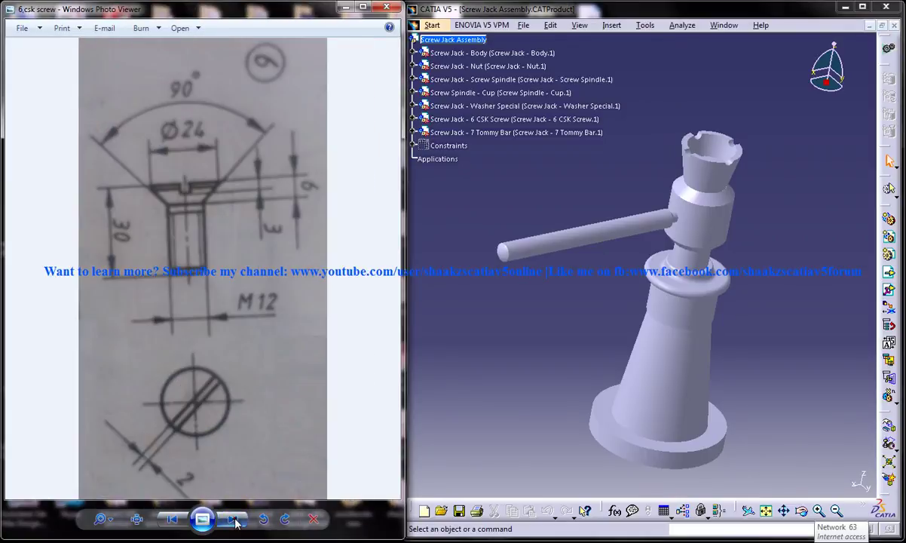
pyautogui.click(234, 520)
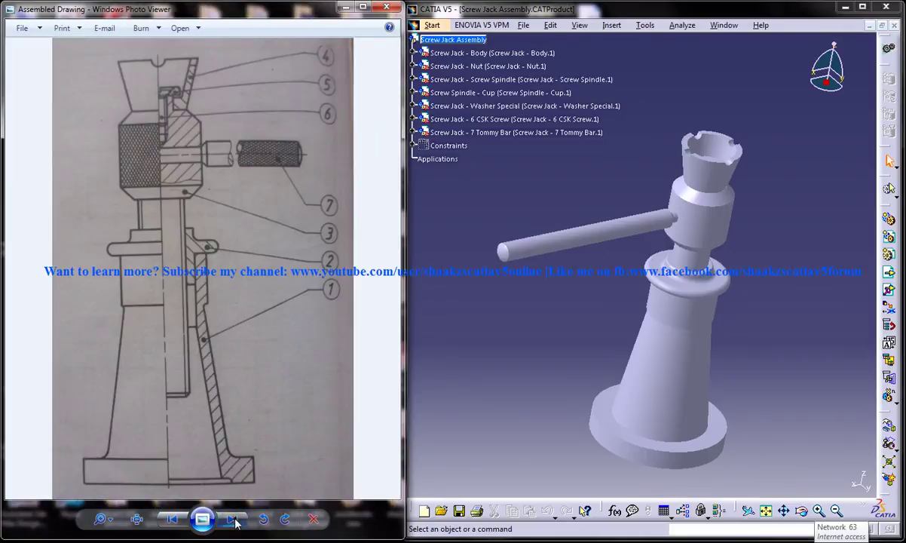
pyautogui.click(234, 521)
pyautogui.click(234, 520)
pyautogui.click(234, 520)
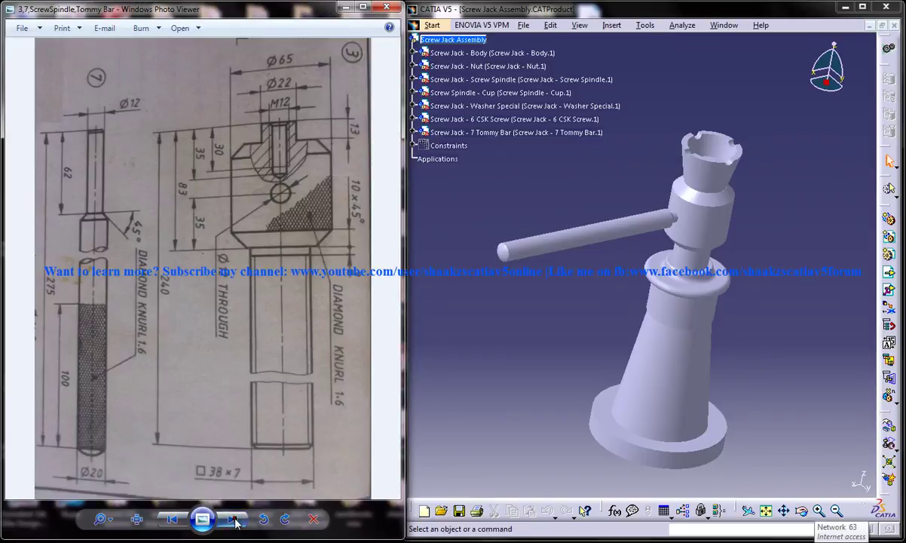
pyautogui.click(234, 521)
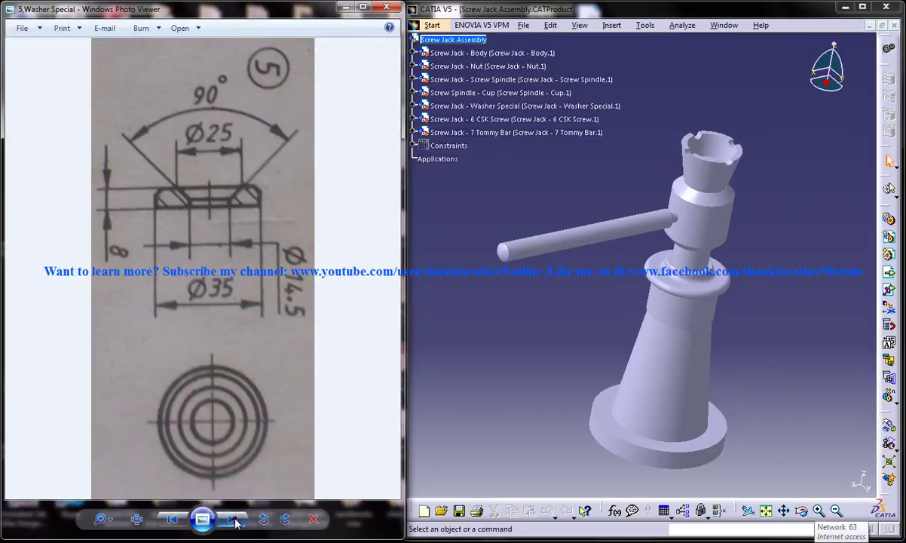
pyautogui.click(181, 522)
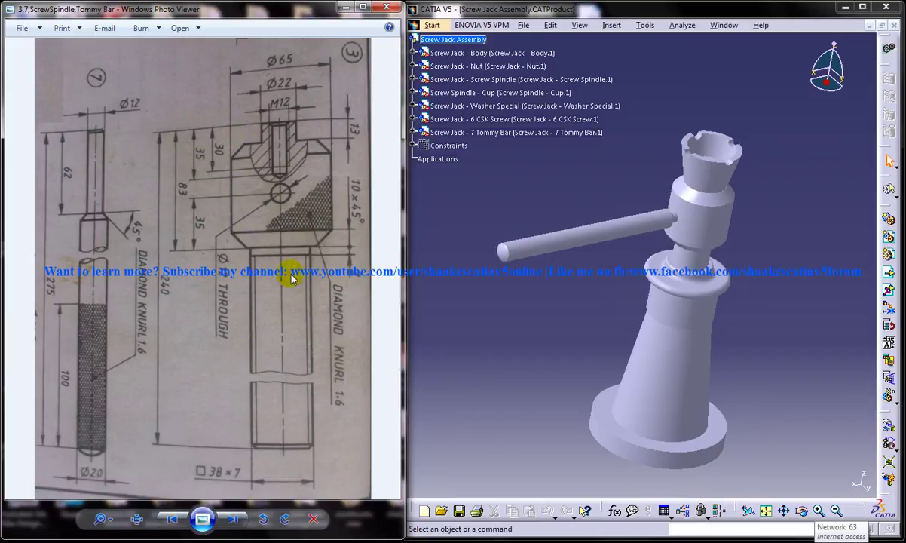
pyautogui.click(723, 26)
# Switch to the Screw Jack - 3 Screw Spindle window, frame its head, and undock Sketch-Based Features.
pyautogui.click(754, 101)
pyautogui.moveTo(580, 254); pyautogui.dragTo(634, 257, button='middle')
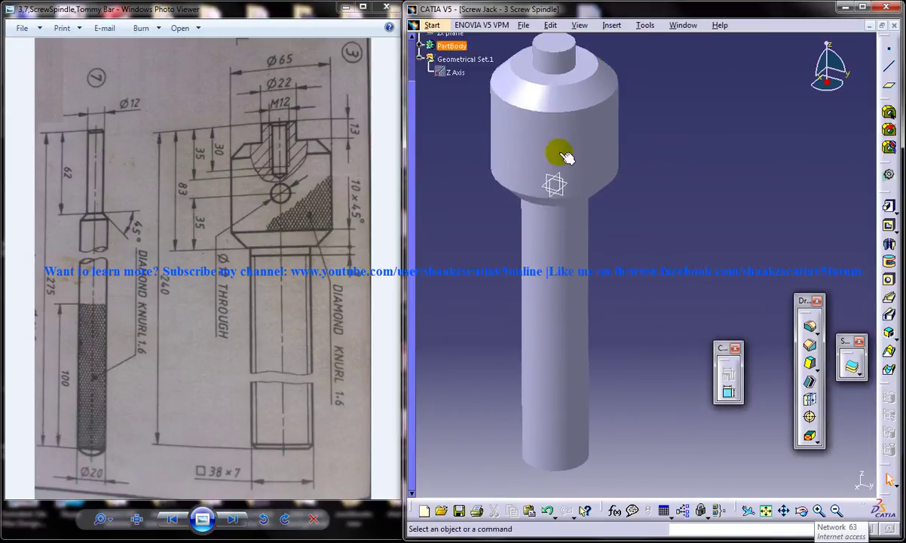
pyautogui.moveTo(556, 192); pyautogui.dragTo(601, 229, button='middle')
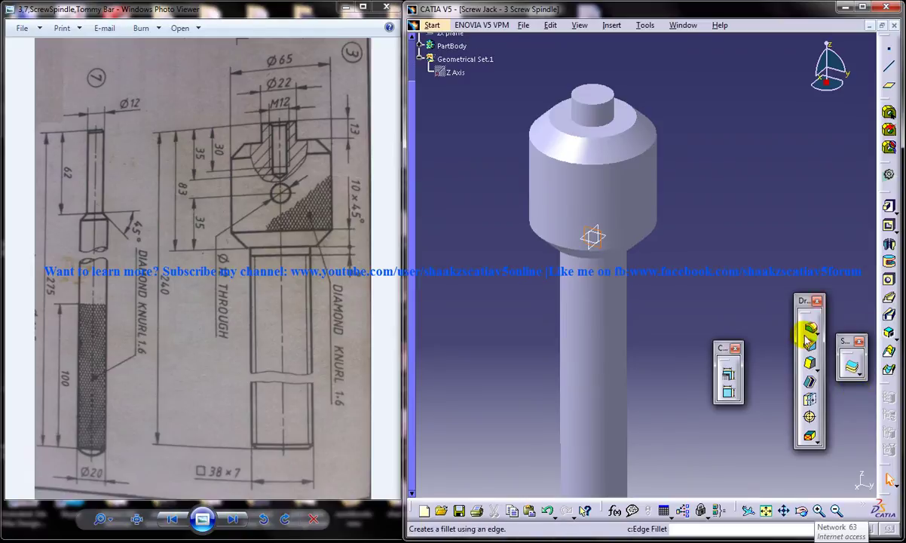
pyautogui.click(891, 226)
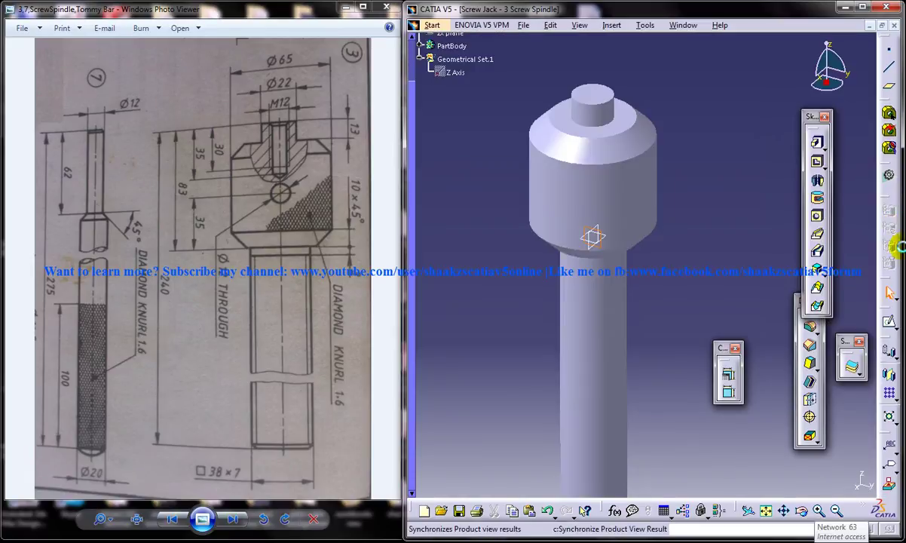
# Open a sketch on the part's plane and draw a circle on the spindle head.
pyautogui.click(593, 249)
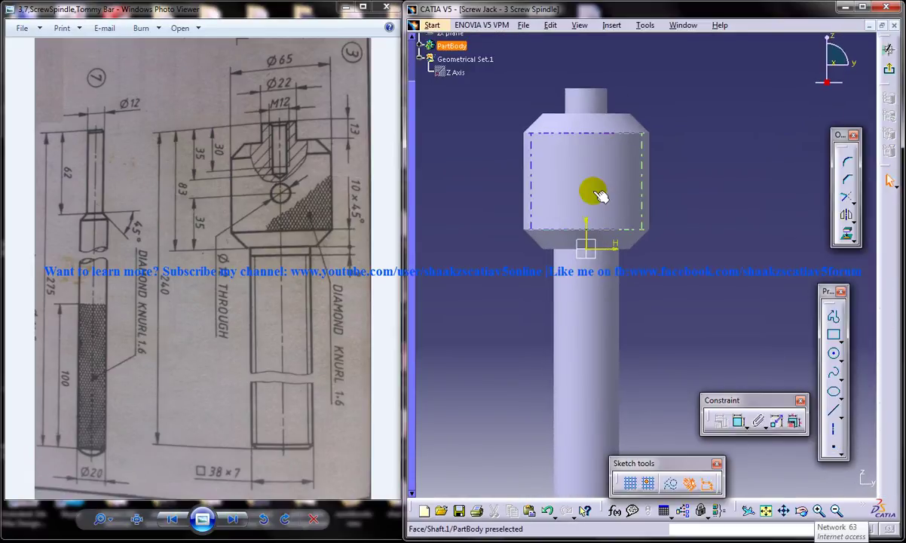
pyautogui.moveTo(589, 196); pyautogui.dragTo(588, 200, button='middle')
pyautogui.click(840, 373)
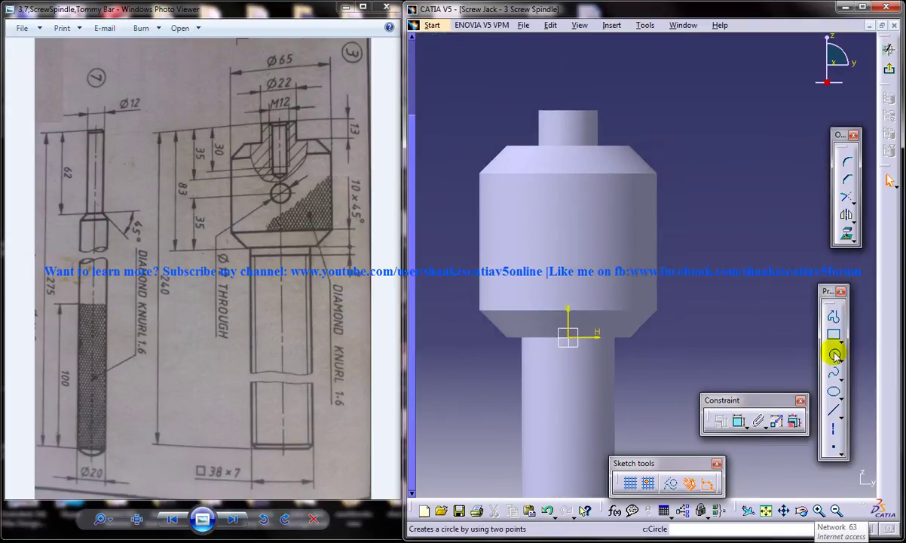
pyautogui.click(573, 232)
pyautogui.click(593, 250)
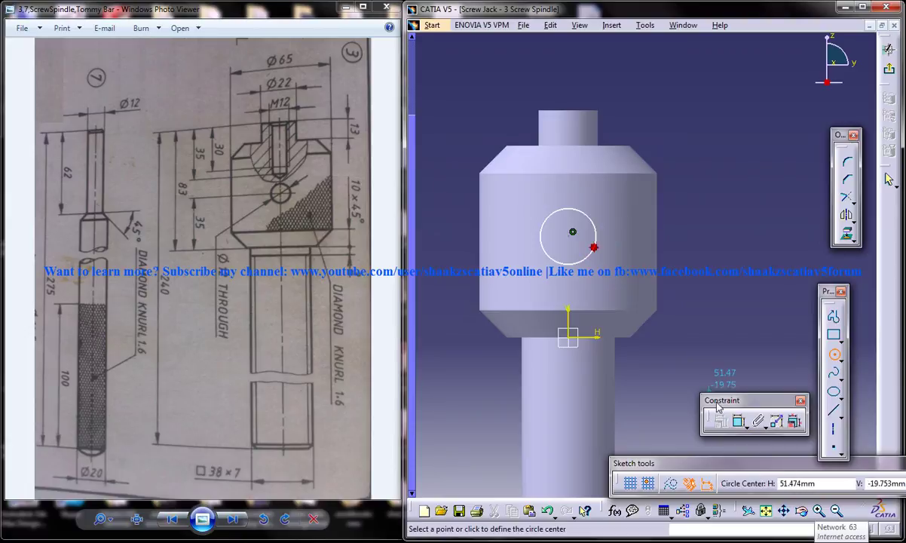
# Constrain the circle to 12 mm diameter, its centre 35 mm from the horizontal axis.
pyautogui.click(739, 420)
pyautogui.click(601, 235)
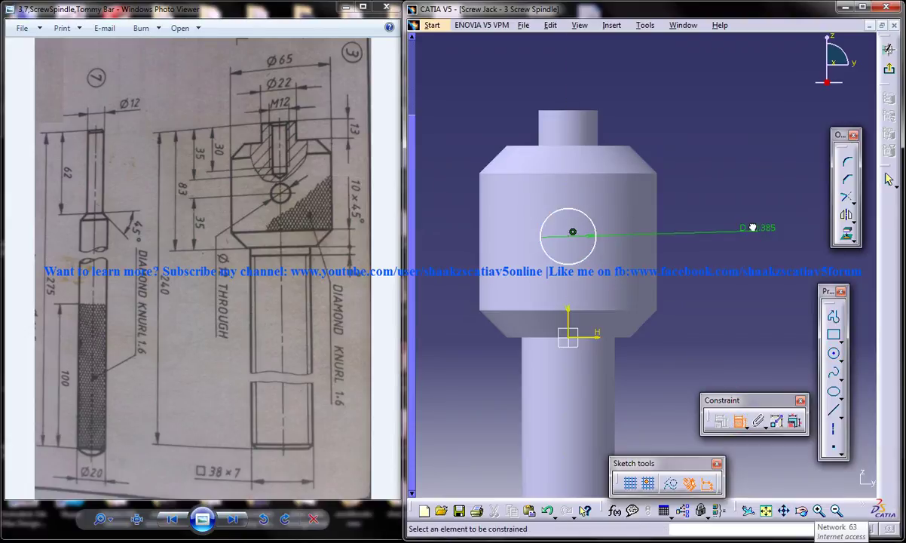
pyautogui.doubleClick(753, 227)
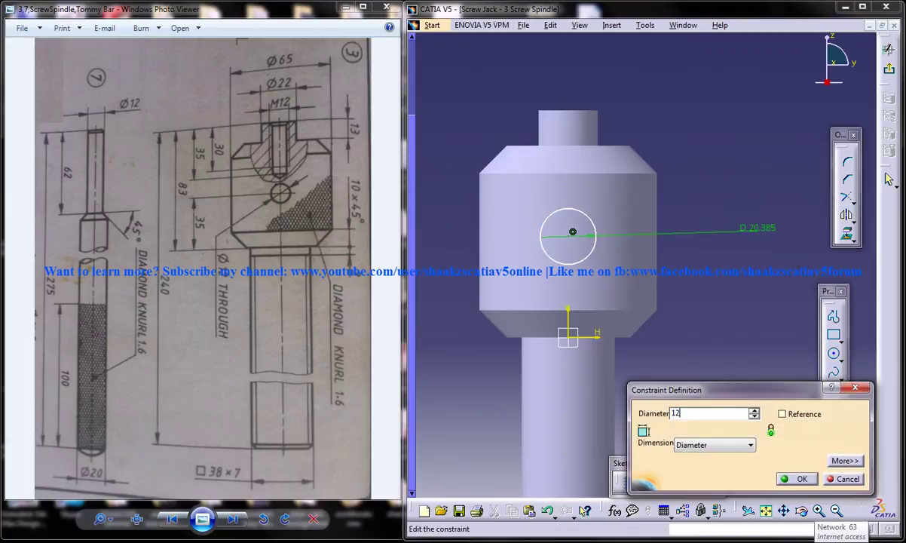
pyautogui.press('Return')
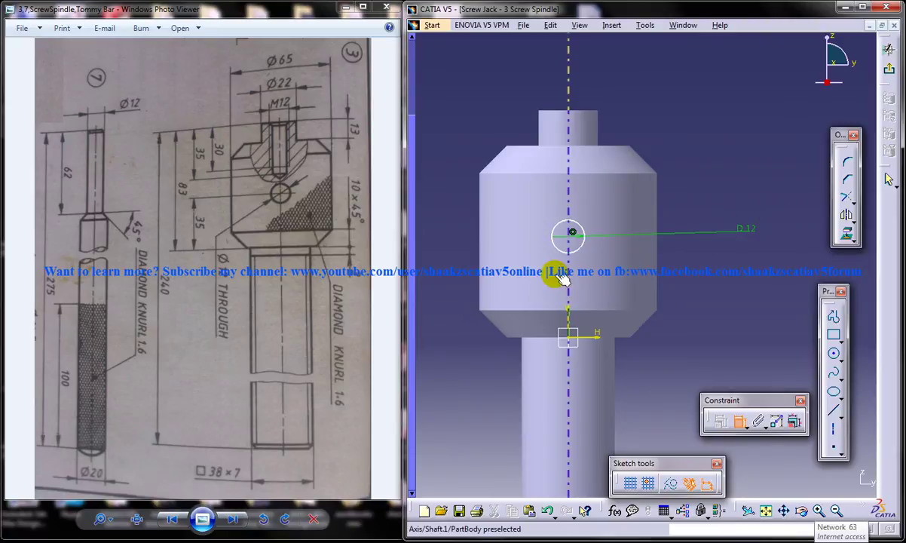
pyautogui.click(572, 232)
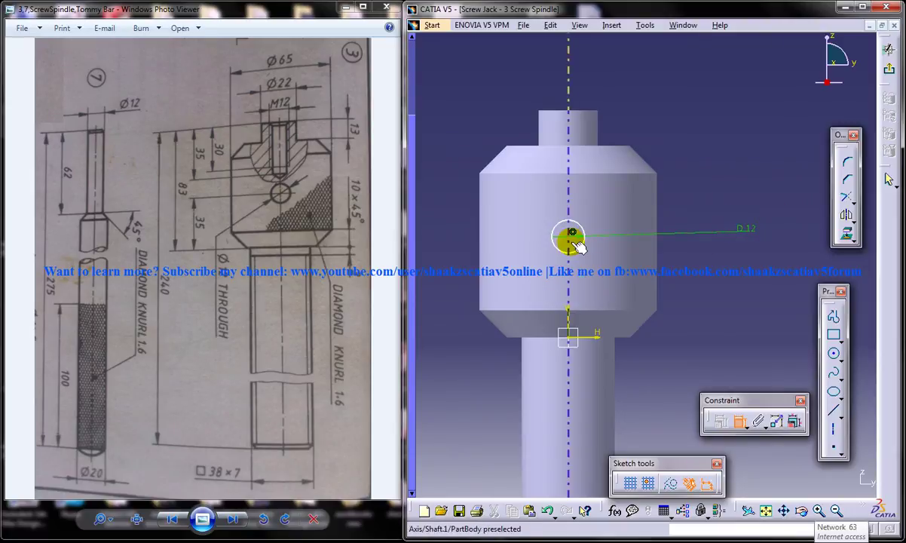
pyautogui.click(598, 338)
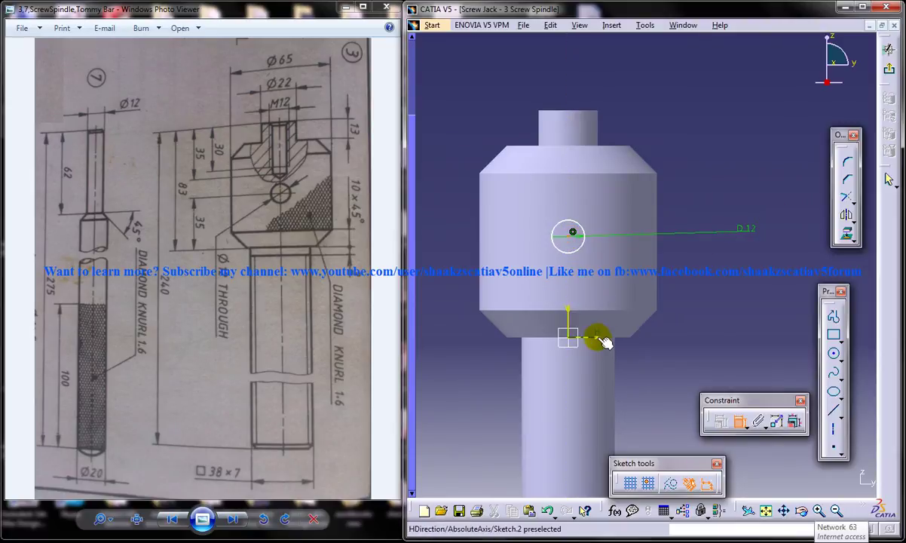
pyautogui.doubleClick(708, 313)
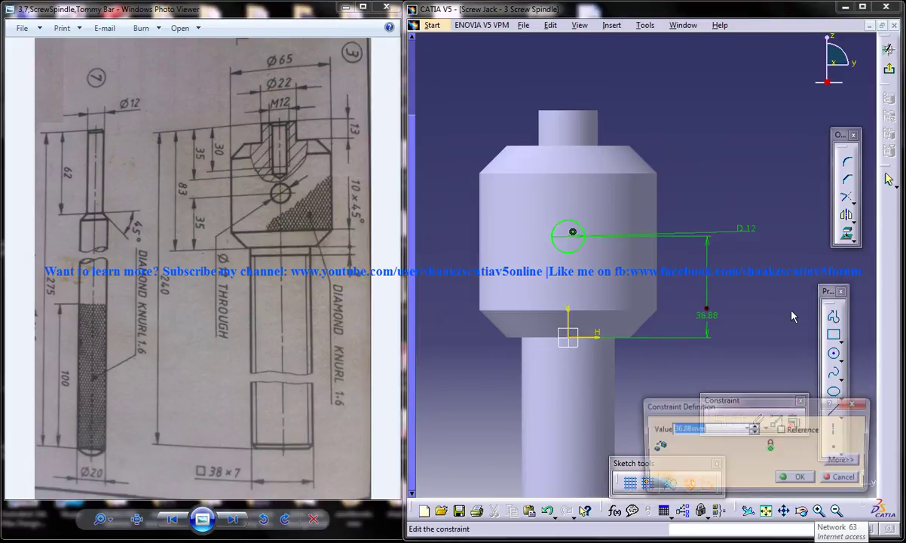
pyautogui.write('35')
pyautogui.press('Return')
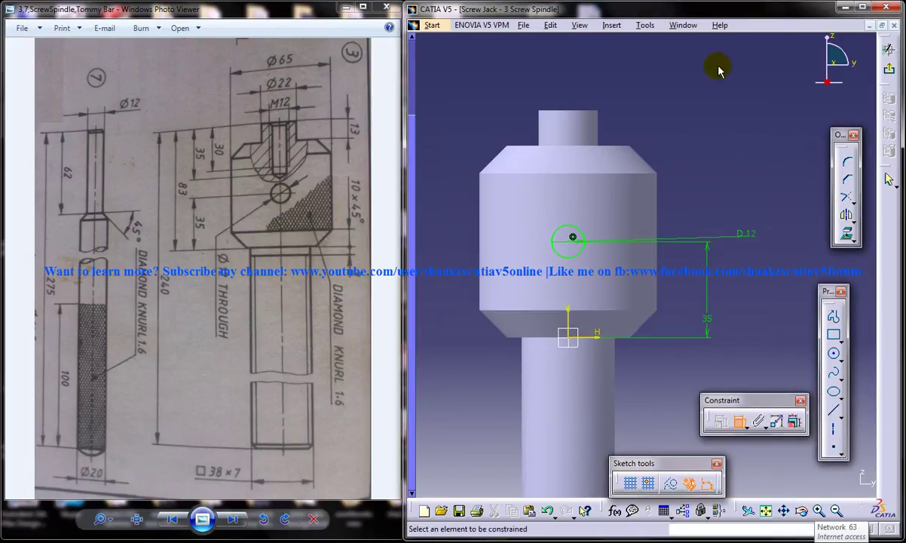
# Pocket the circle through the head with both First and Second Limits set to Up to next.
pyautogui.click(889, 70)
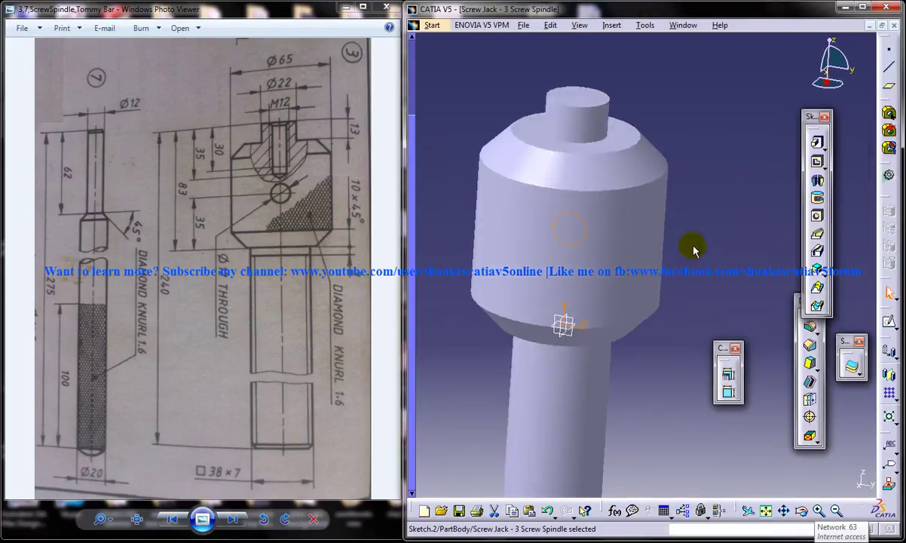
pyautogui.click(817, 162)
pyautogui.click(791, 197)
pyautogui.click(777, 223)
pyautogui.click(824, 344)
pyautogui.click(832, 197)
pyautogui.click(834, 221)
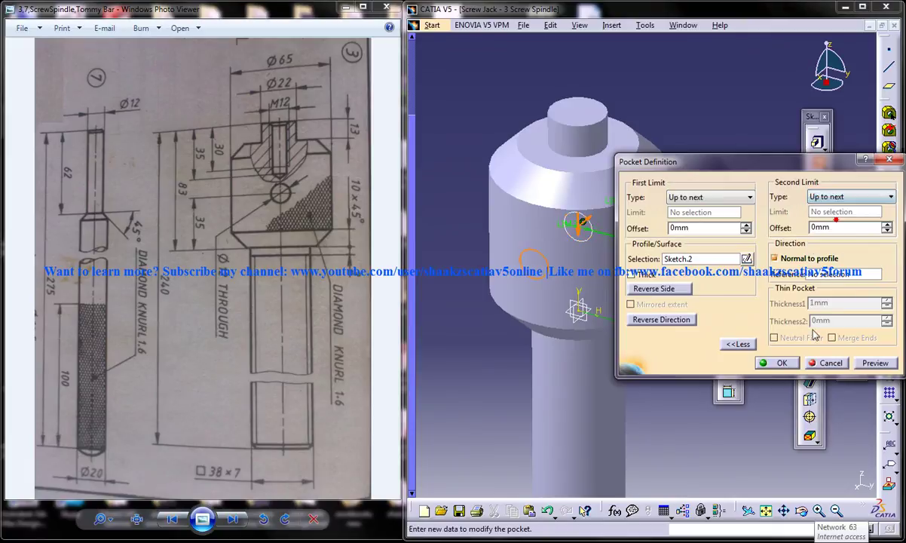
pyautogui.click(782, 364)
pyautogui.moveTo(716, 154); pyautogui.dragTo(616, 297, button='middle')
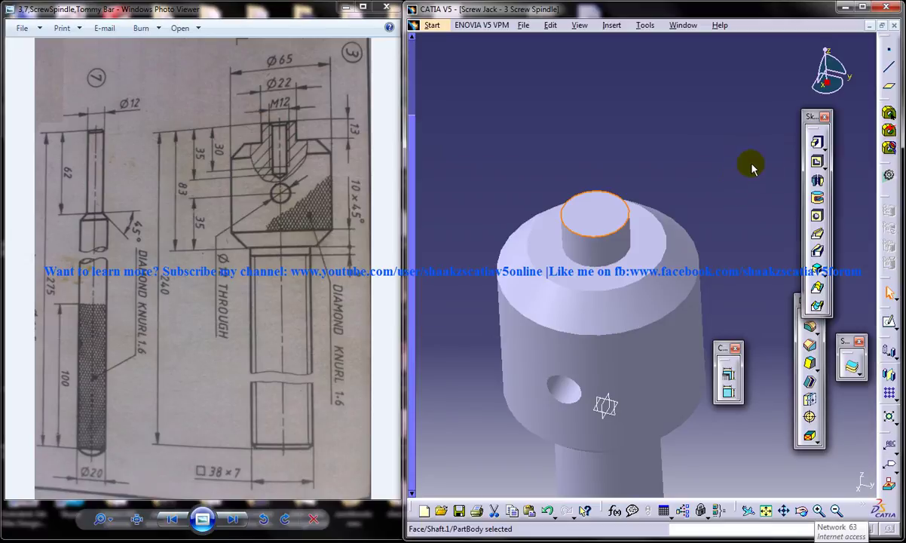
# Start a hole on the spindle's top face and move the Hole Definition dialog aside.
pyautogui.click(818, 218)
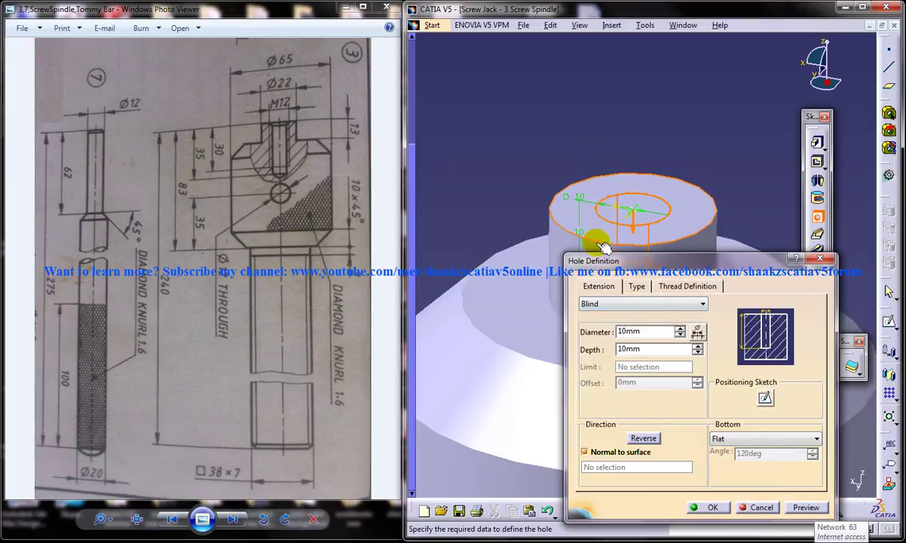
pyautogui.moveTo(660, 264); pyautogui.dragTo(405, 254)
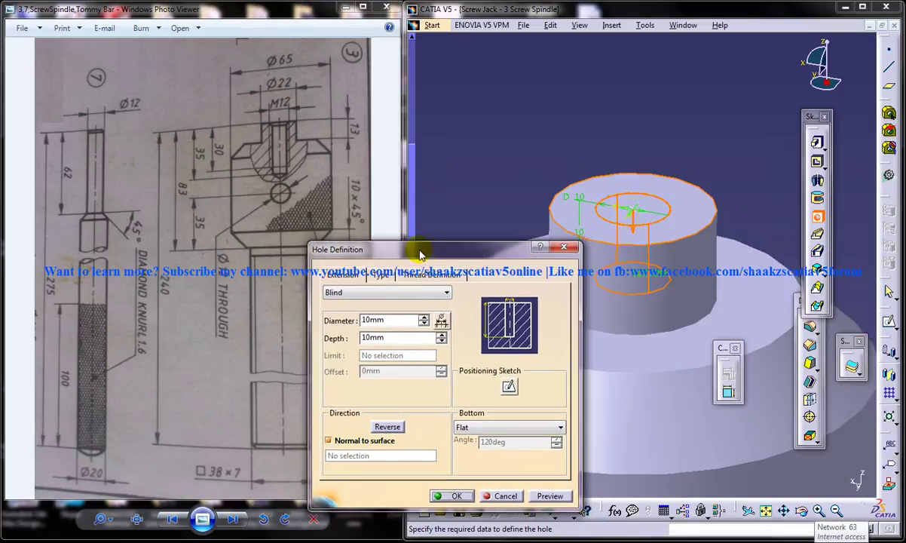
pyautogui.moveTo(487, 256); pyautogui.dragTo(798, 292)
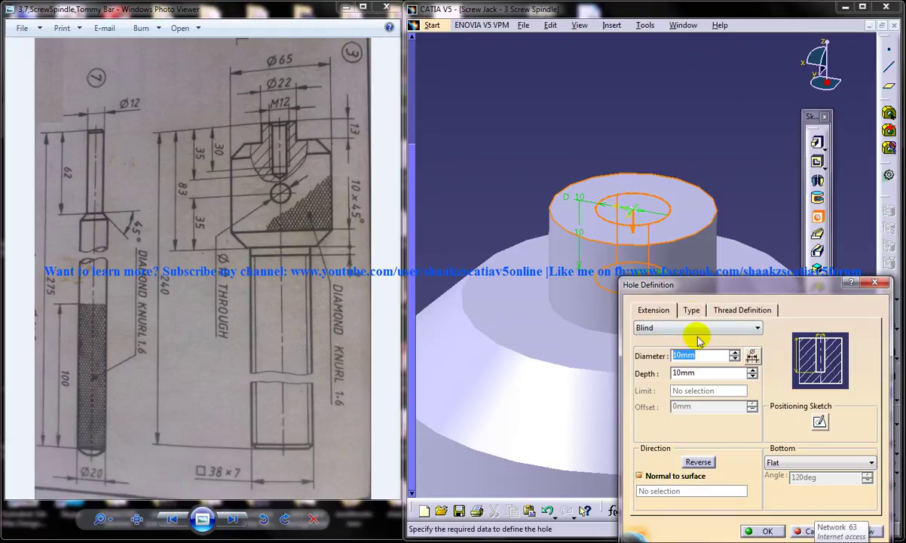
pyautogui.click(687, 373)
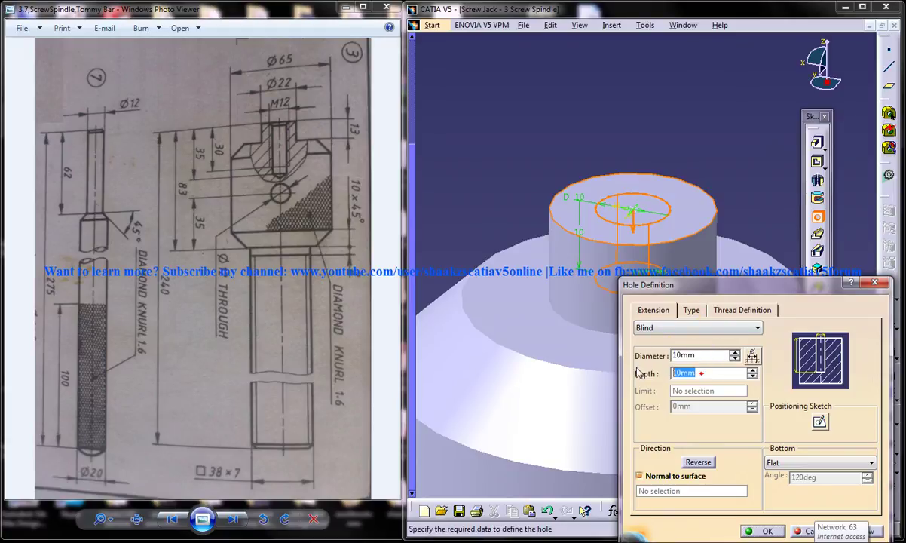
# Make the hole Countersunk, sized by Angle & Diameter with a 12 mm countersink diameter.
pyautogui.click(695, 314)
pyautogui.click(697, 327)
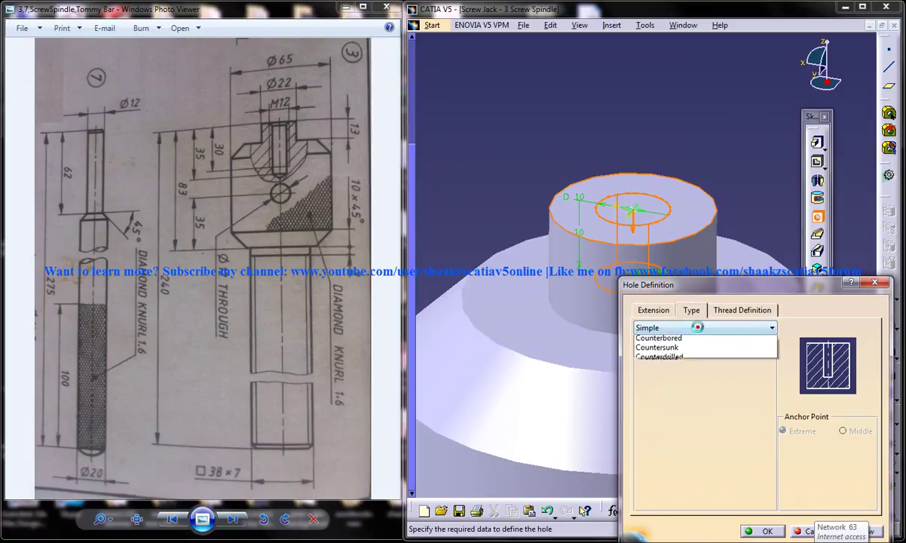
pyautogui.click(669, 368)
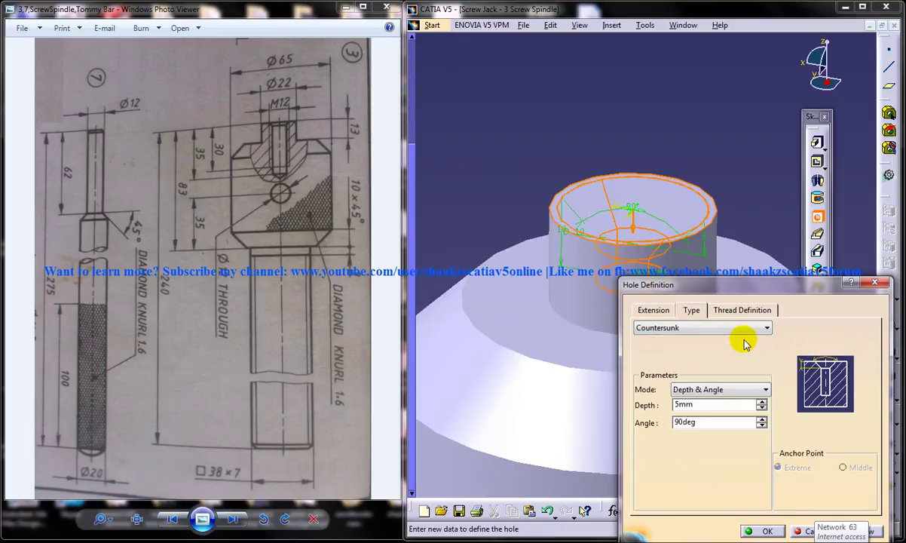
pyautogui.click(709, 392)
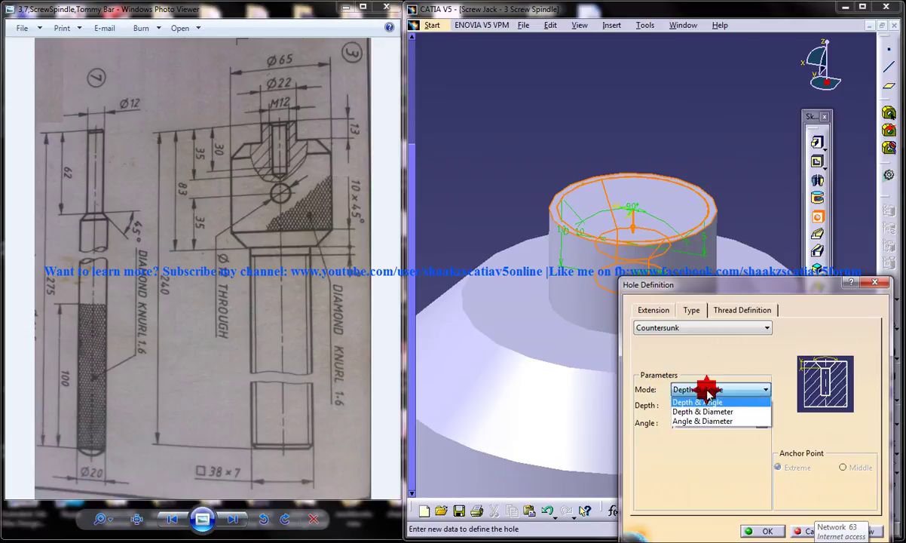
pyautogui.click(713, 421)
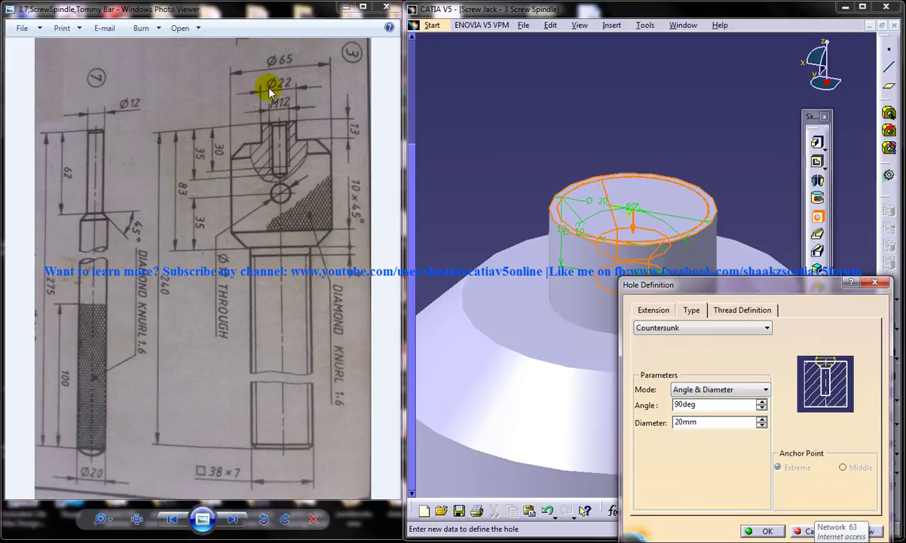
pyautogui.doubleClick(682, 422)
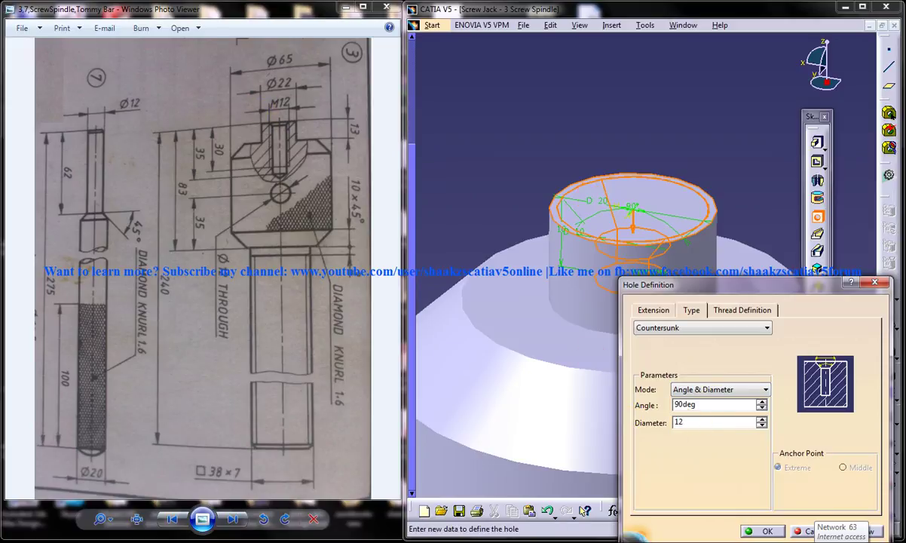
pyautogui.press('Return')
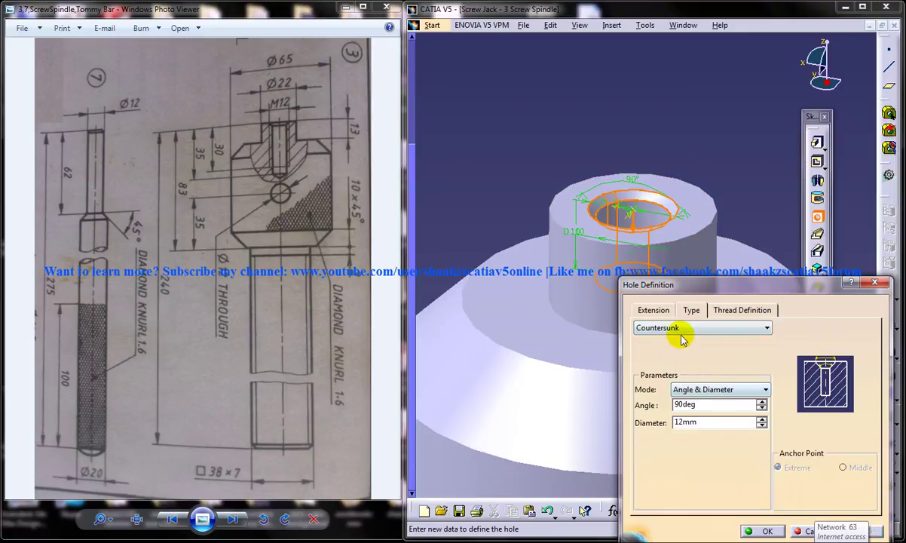
# Set the hole depth to 35 mm by editing its dimension in the preview.
pyautogui.moveTo(620, 216); pyautogui.dragTo(492, 283, button='middle')
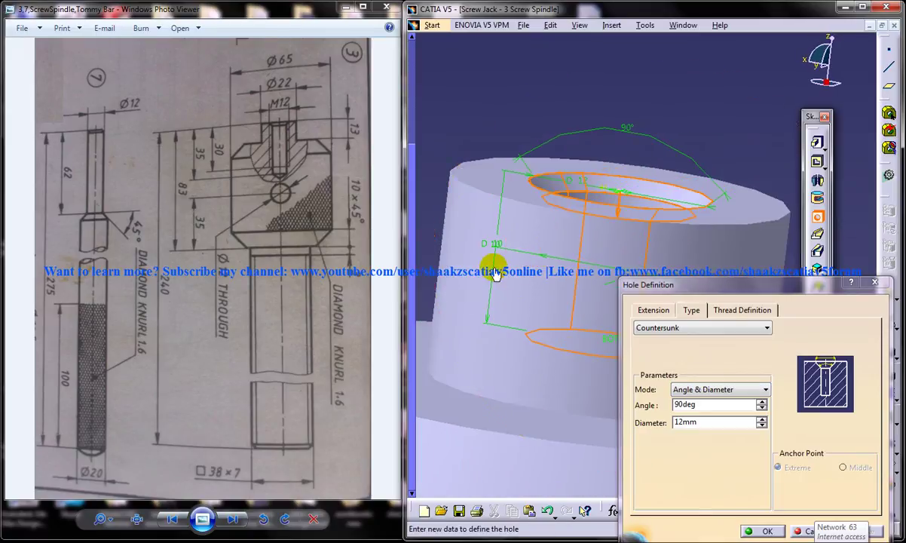
pyautogui.doubleClick(494, 266)
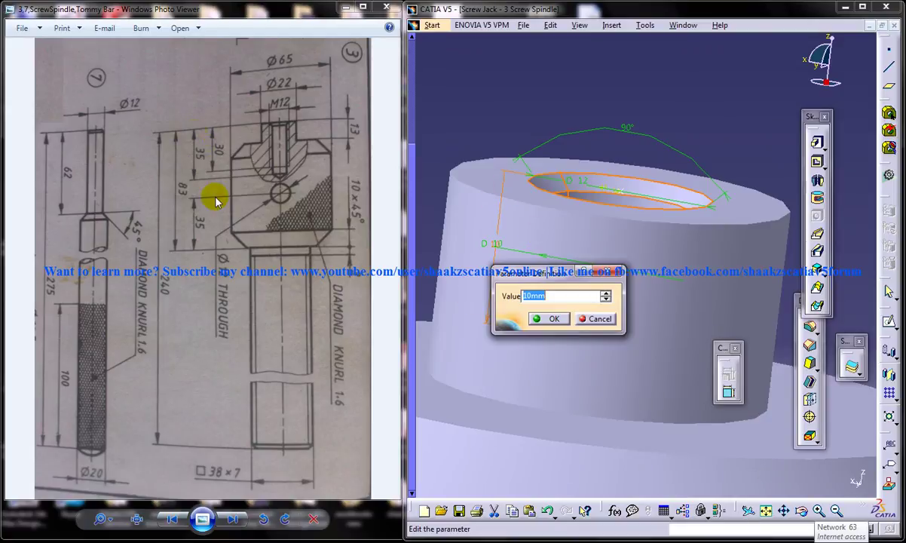
pyautogui.press('Return')
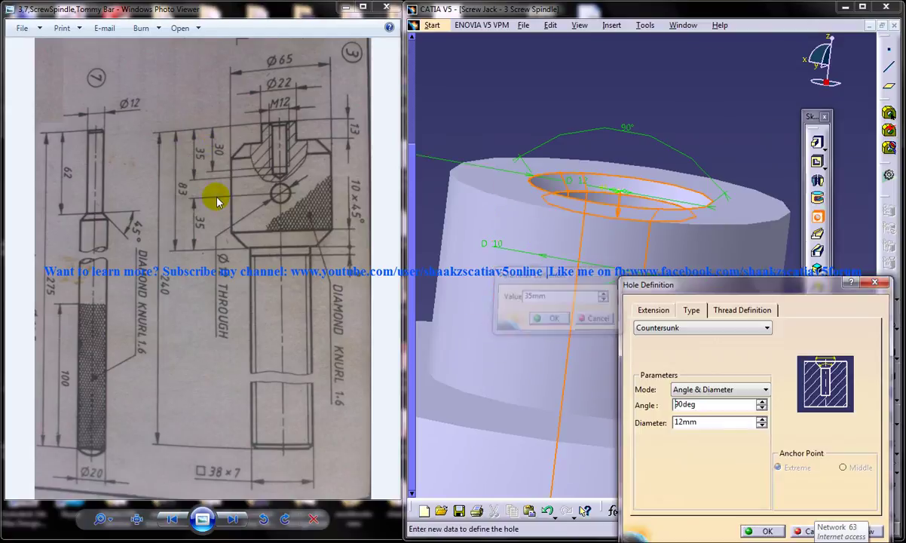
pyautogui.moveTo(549, 298)
pyautogui.mouseDown(button='middle')
pyautogui.moveTo(547, 321)
pyautogui.moveTo(562, 304)
pyautogui.mouseUp(button='middle')
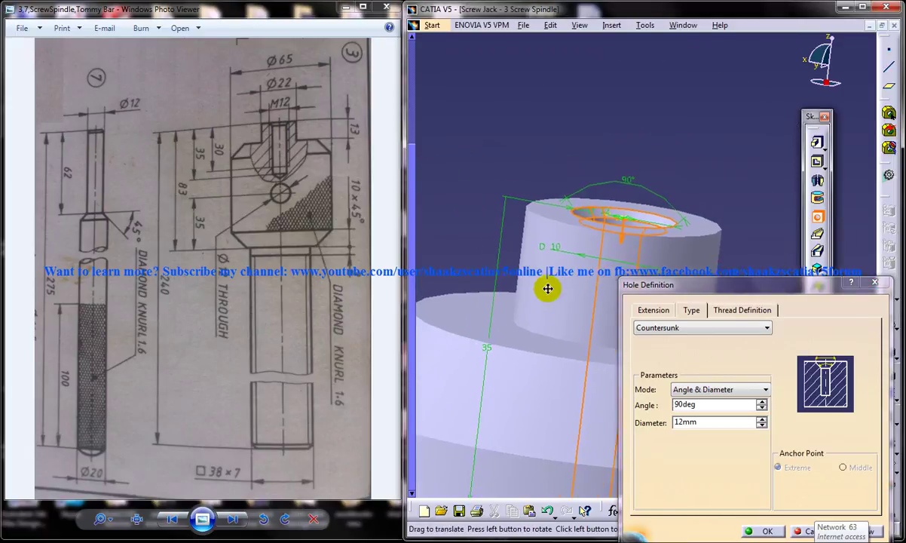
# Make the hole threaded with a 30 mm thread depth.
pyautogui.click(750, 312)
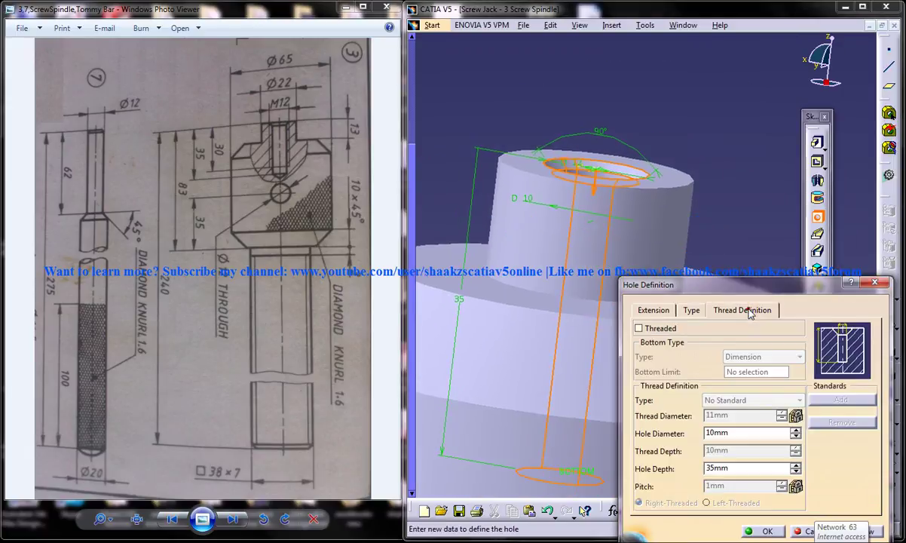
pyautogui.click(661, 333)
pyautogui.doubleClick(730, 451)
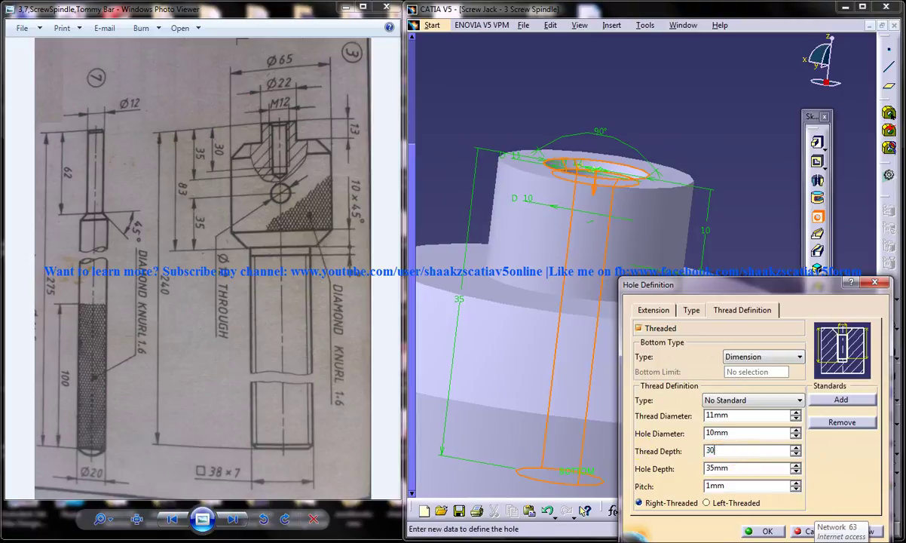
pyautogui.write('30')
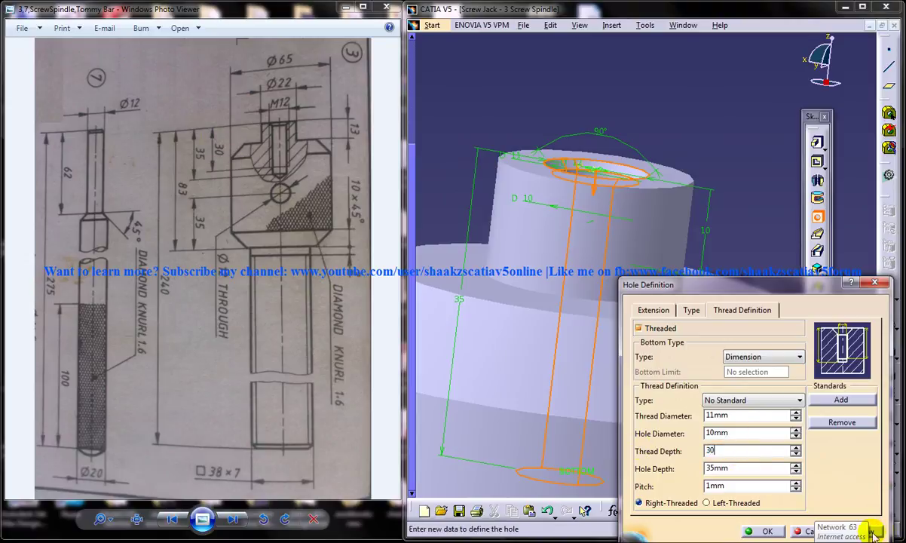
pyautogui.moveTo(544, 231); pyautogui.dragTo(513, 210, button='middle')
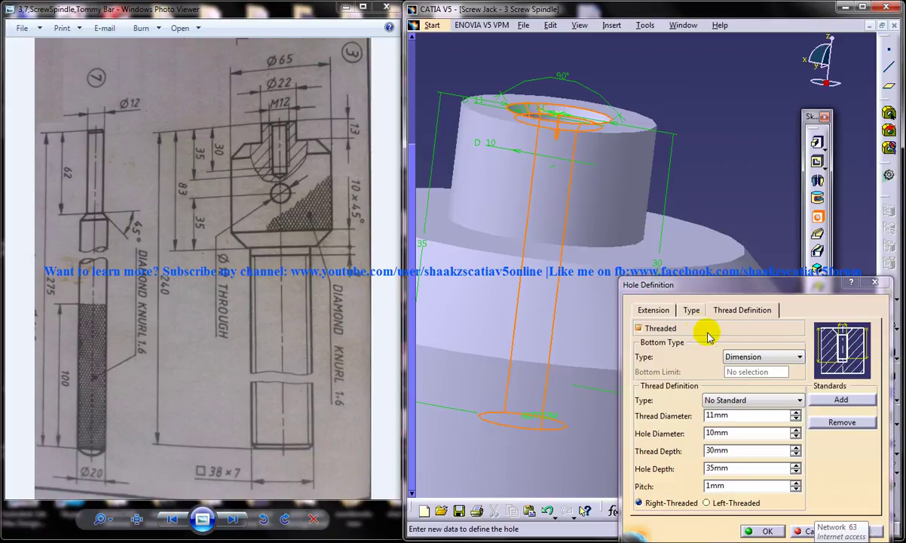
# Give the hole a 120° V-Bottom and create it.
pyautogui.click(655, 310)
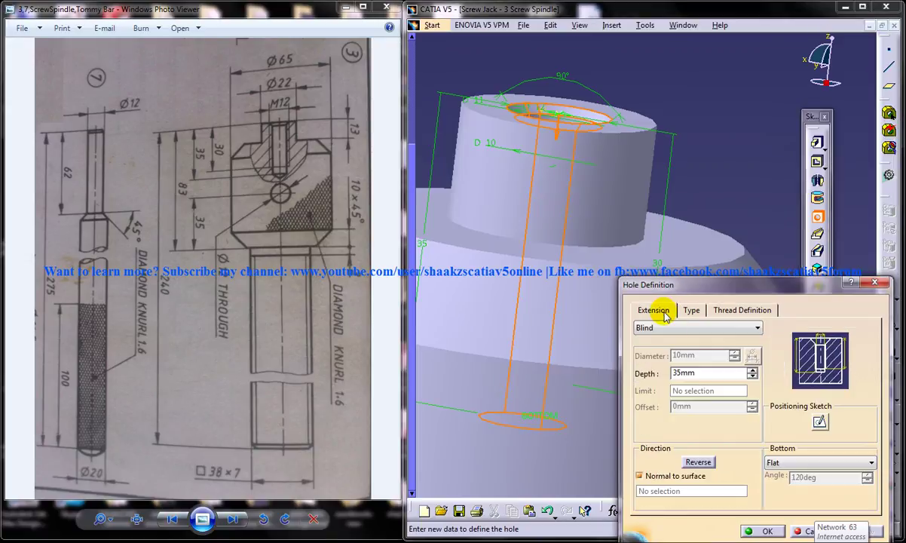
pyautogui.click(819, 462)
pyautogui.click(788, 481)
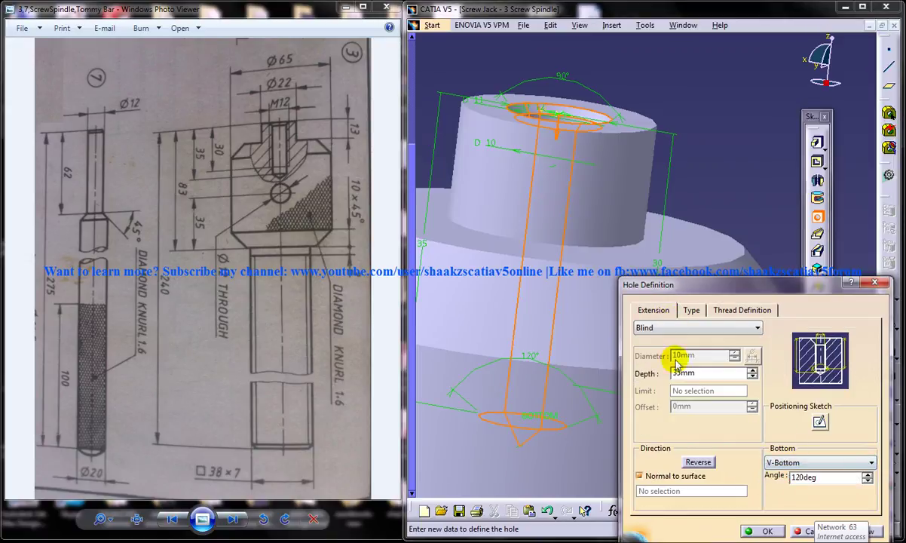
pyautogui.moveTo(572, 331); pyautogui.dragTo(505, 213, button='middle')
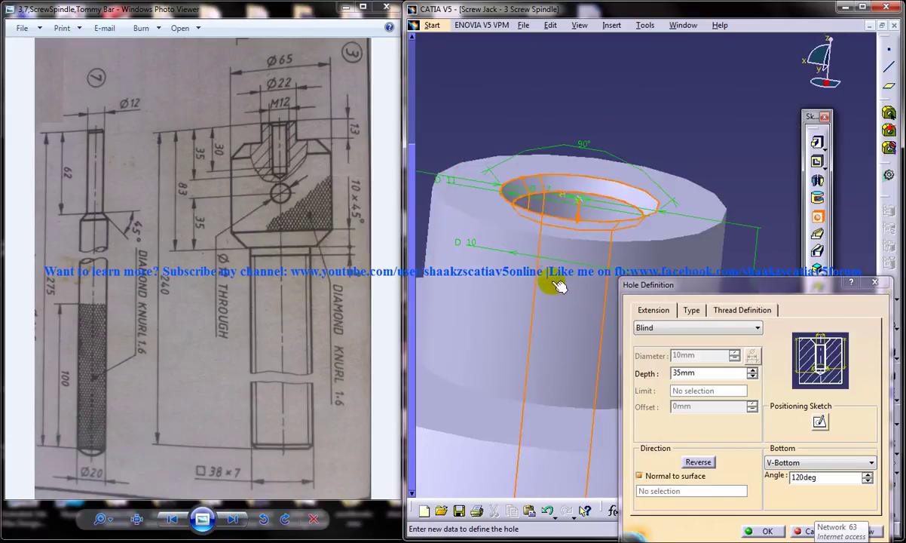
pyautogui.moveTo(554, 294)
pyautogui.mouseDown(button='middle')
pyautogui.moveTo(572, 356)
pyautogui.moveTo(548, 340)
pyautogui.moveTo(584, 281)
pyautogui.mouseUp(button='middle')
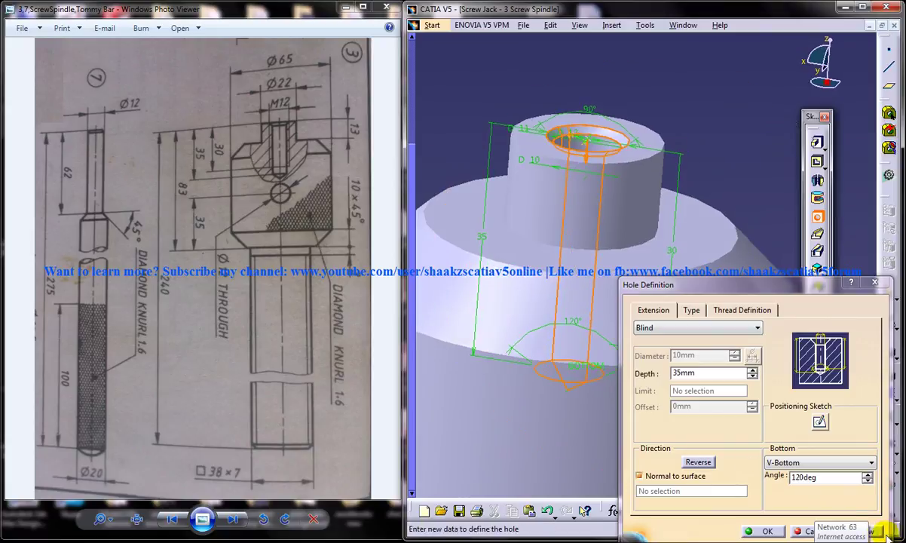
pyautogui.click(768, 532)
pyautogui.moveTo(657, 219); pyautogui.dragTo(642, 317, button='middle')
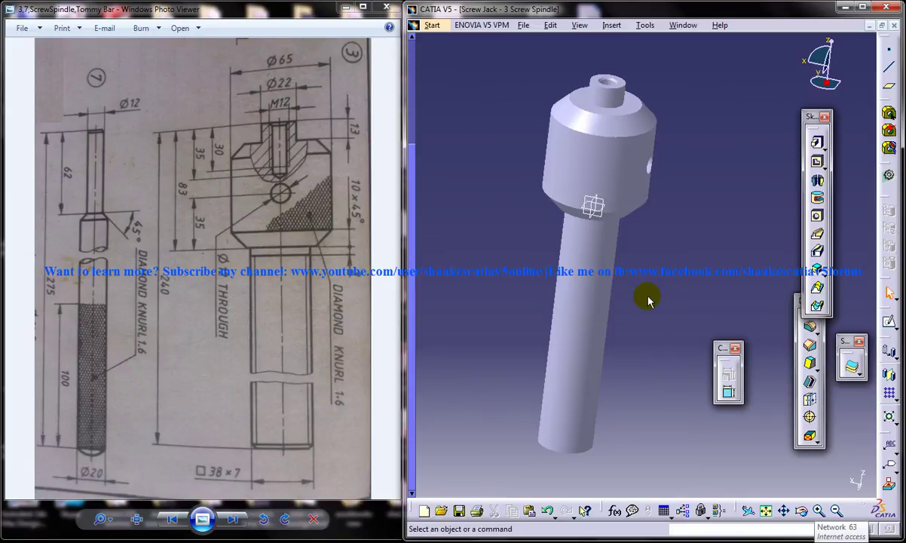
pyautogui.moveTo(652, 246); pyautogui.dragTo(623, 254, button='middle')
pyautogui.moveTo(648, 305); pyautogui.dragTo(613, 304, button='middle')
pyautogui.moveTo(637, 272); pyautogui.dragTo(658, 327, button='middle')
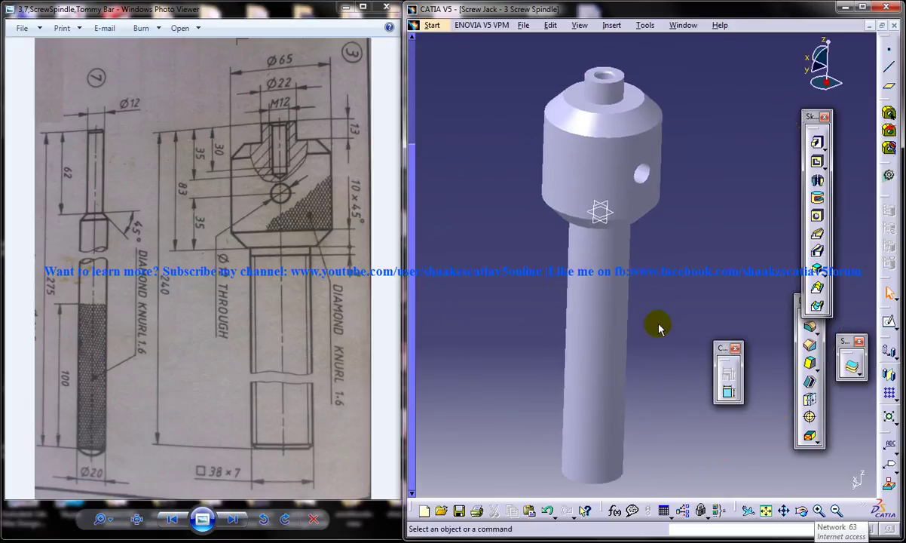